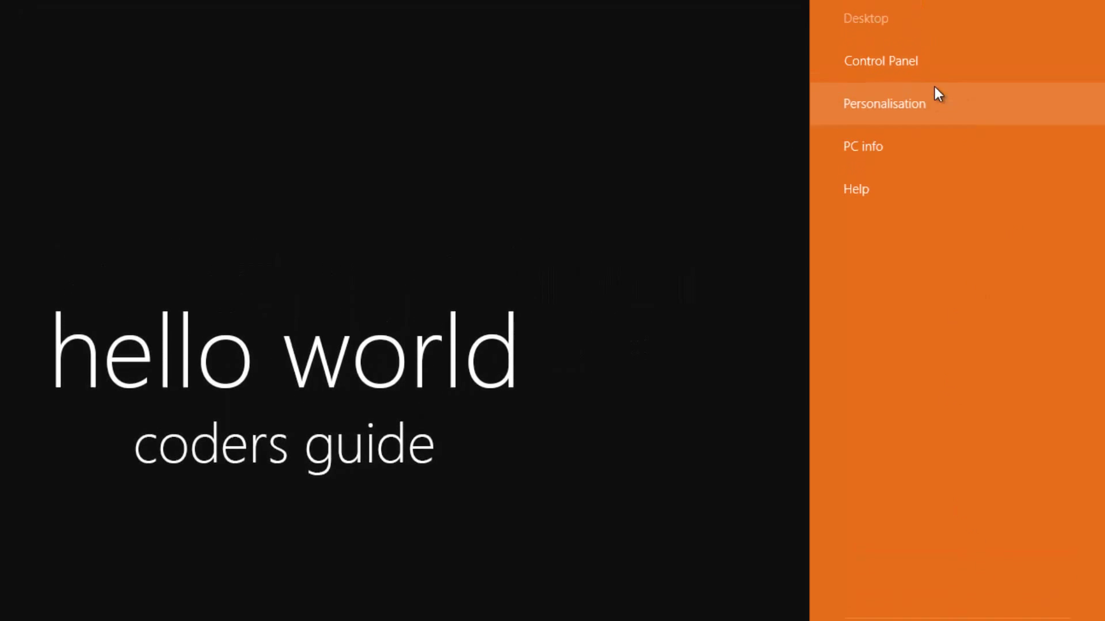
- Open Control Panel from the Settings pane and go to the Programs category
click(947, 132)
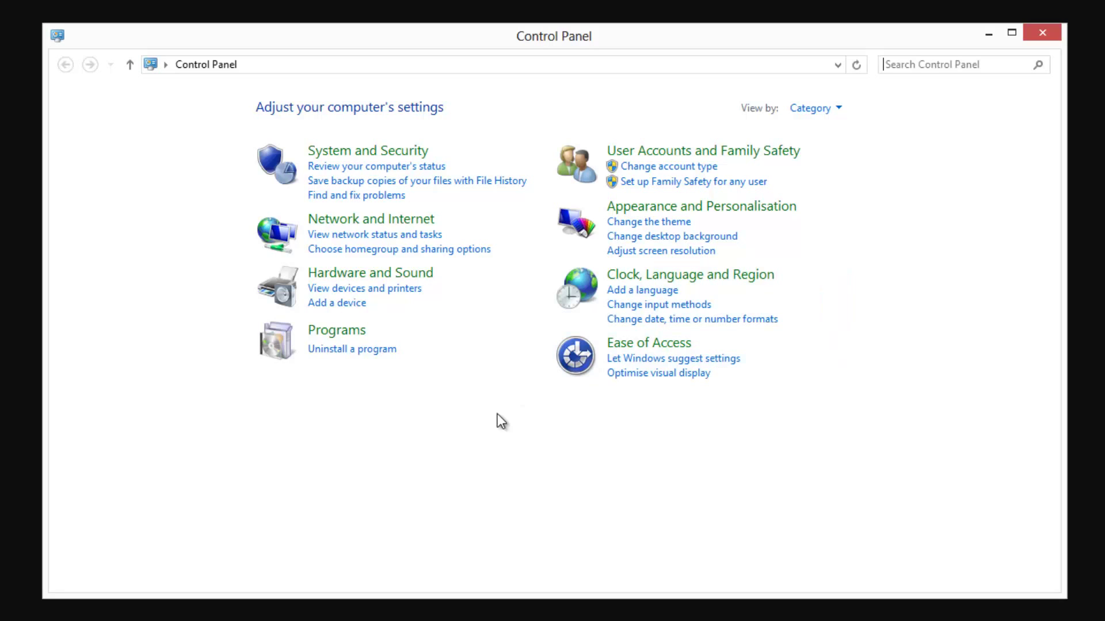
click(343, 332)
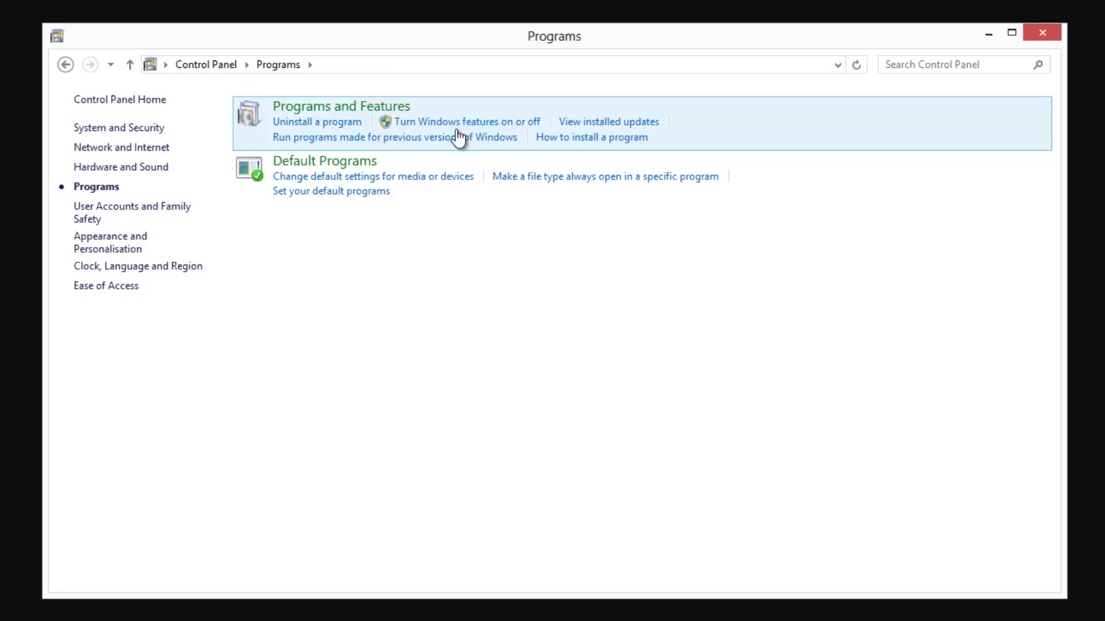
- Open 'Turn Windows features on or off' and enlarge the Windows Features dialog to show more entries
click(501, 123)
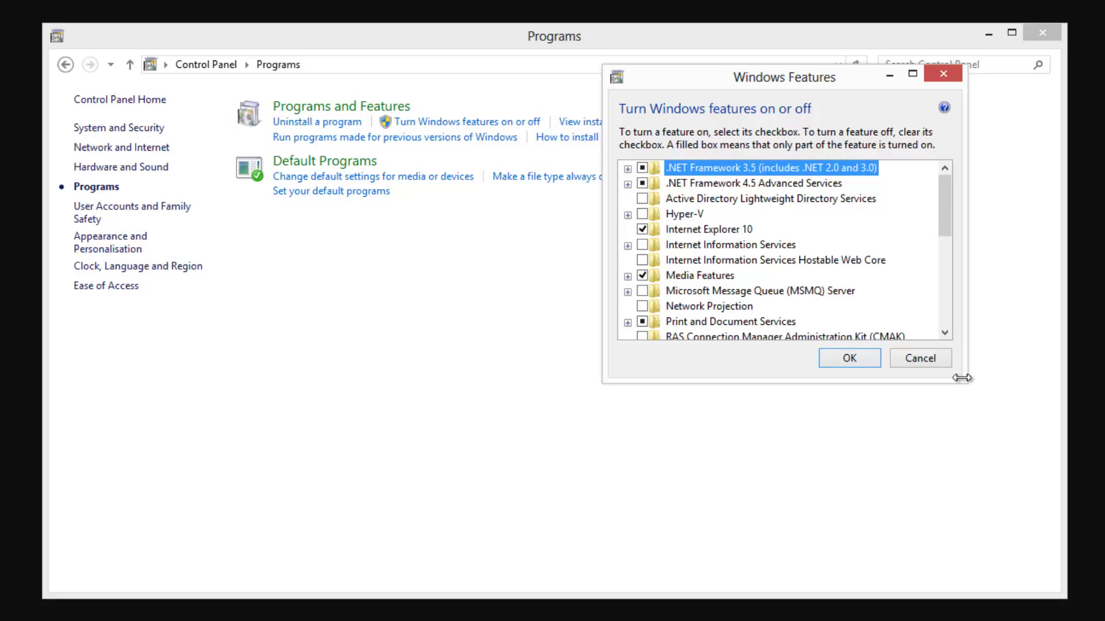
drag(962, 377, 971, 423)
drag(973, 381, 960, 607)
drag(779, 76, 679, 0)
drag(857, 359, 868, 461)
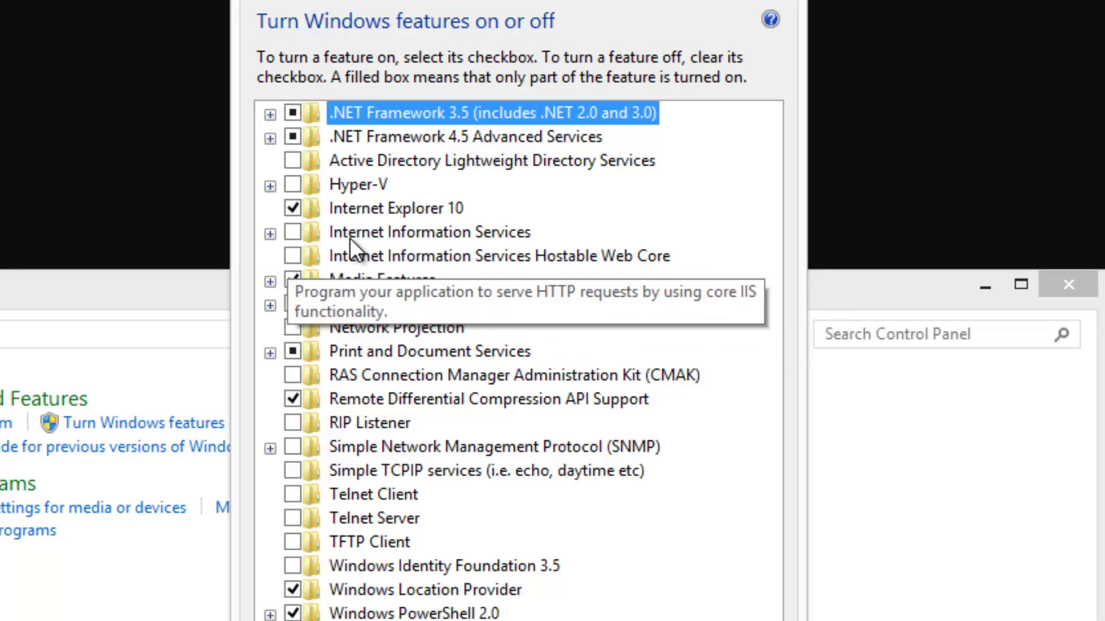
- Turn on Internet Information Services with its default parts and review FTP Server and Web Management Tools
click(270, 233)
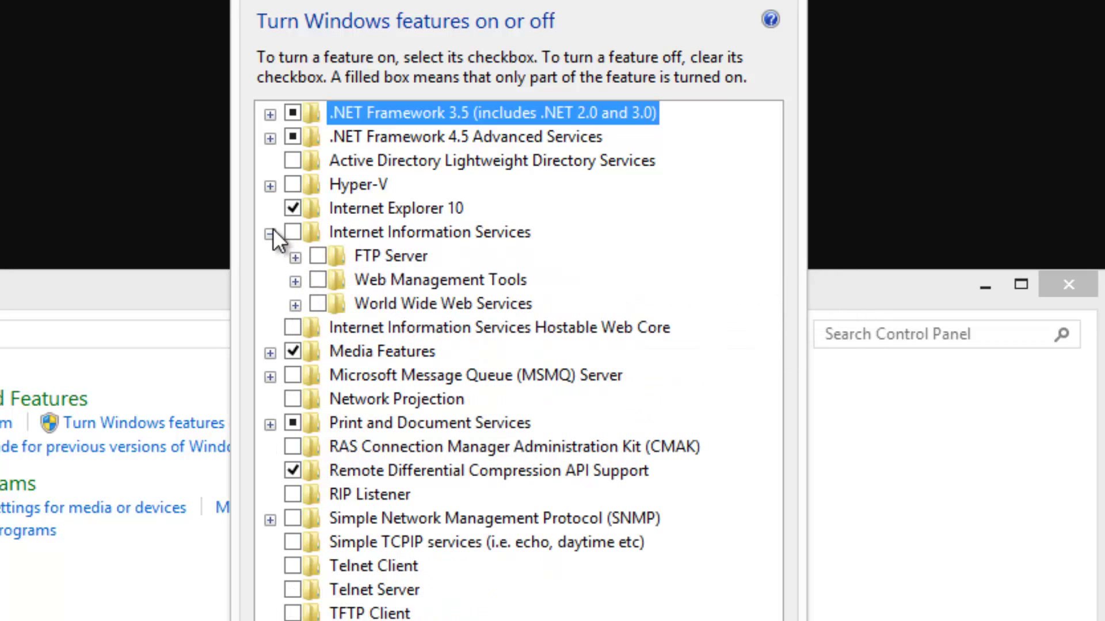
click(291, 236)
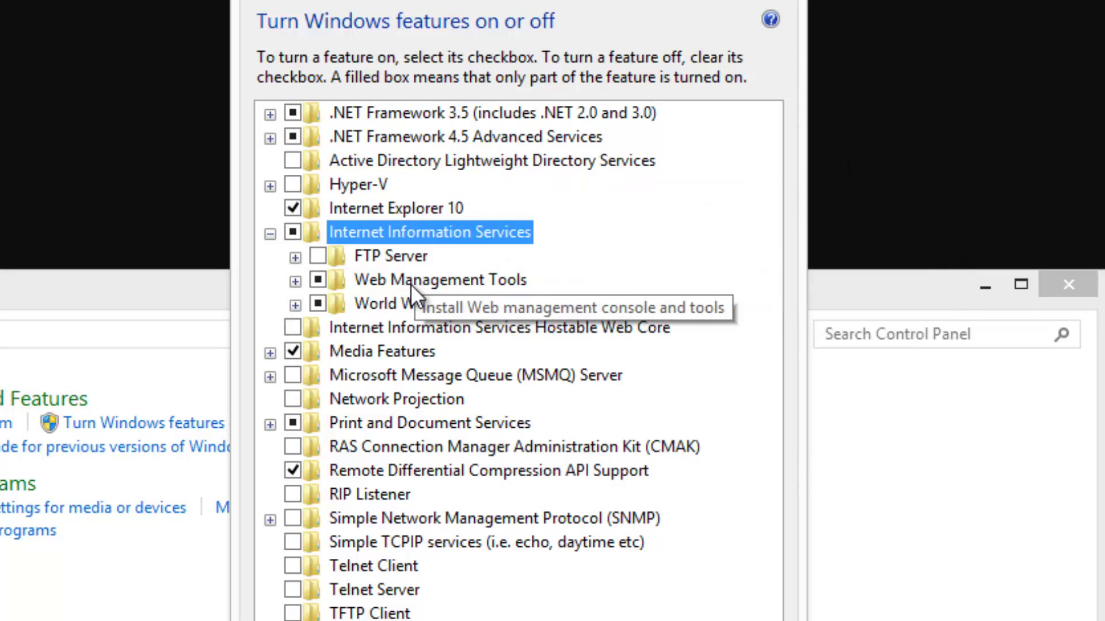
click(295, 257)
click(295, 257)
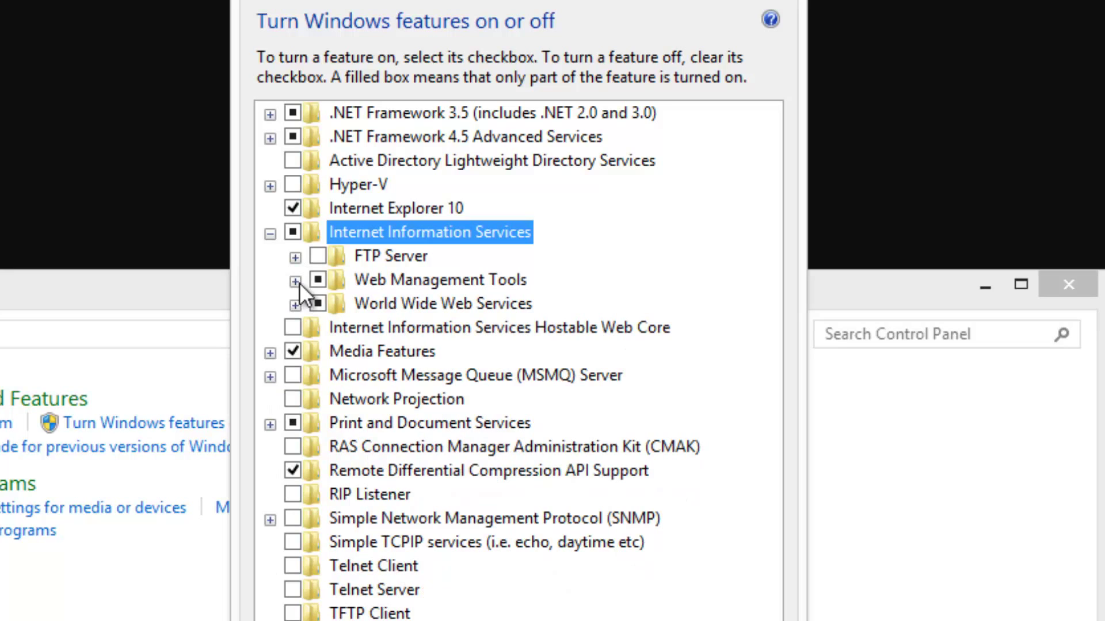
click(298, 282)
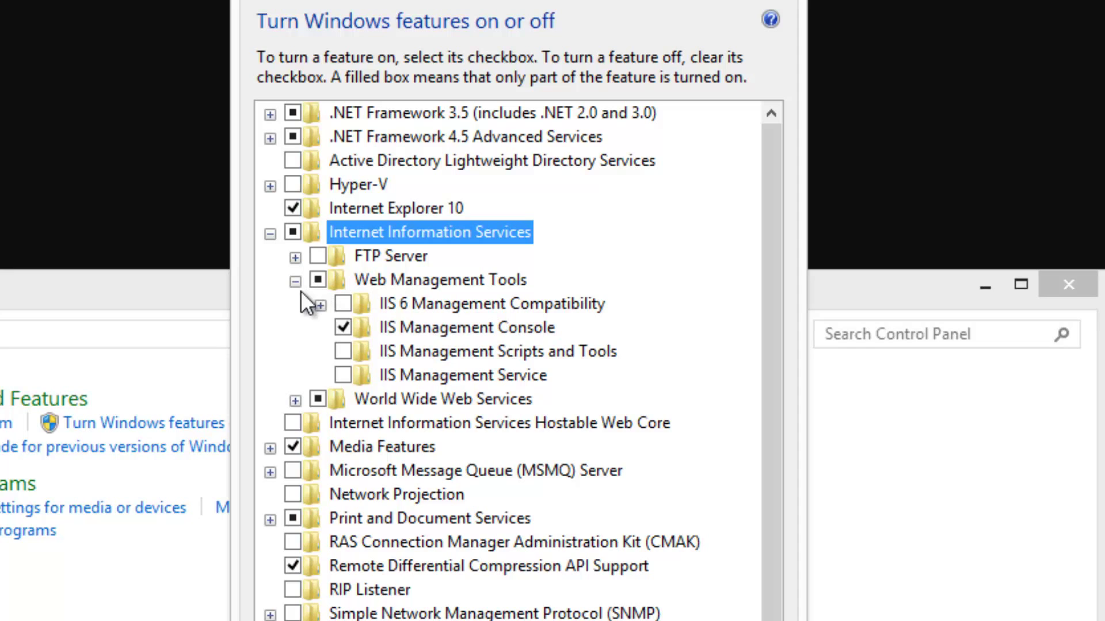
click(320, 305)
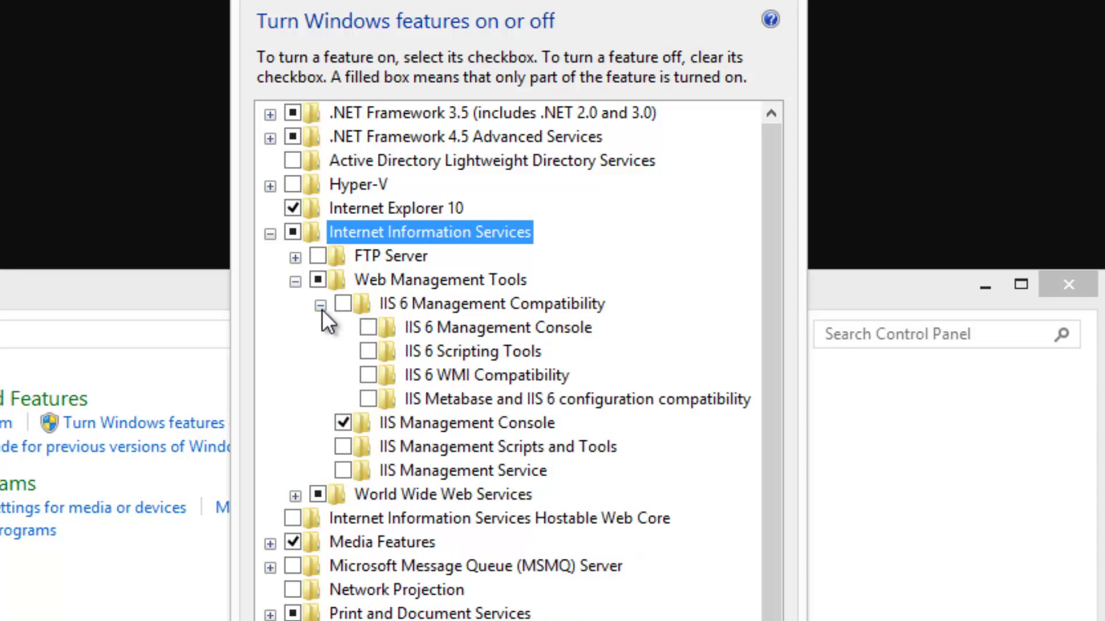
click(320, 305)
click(295, 282)
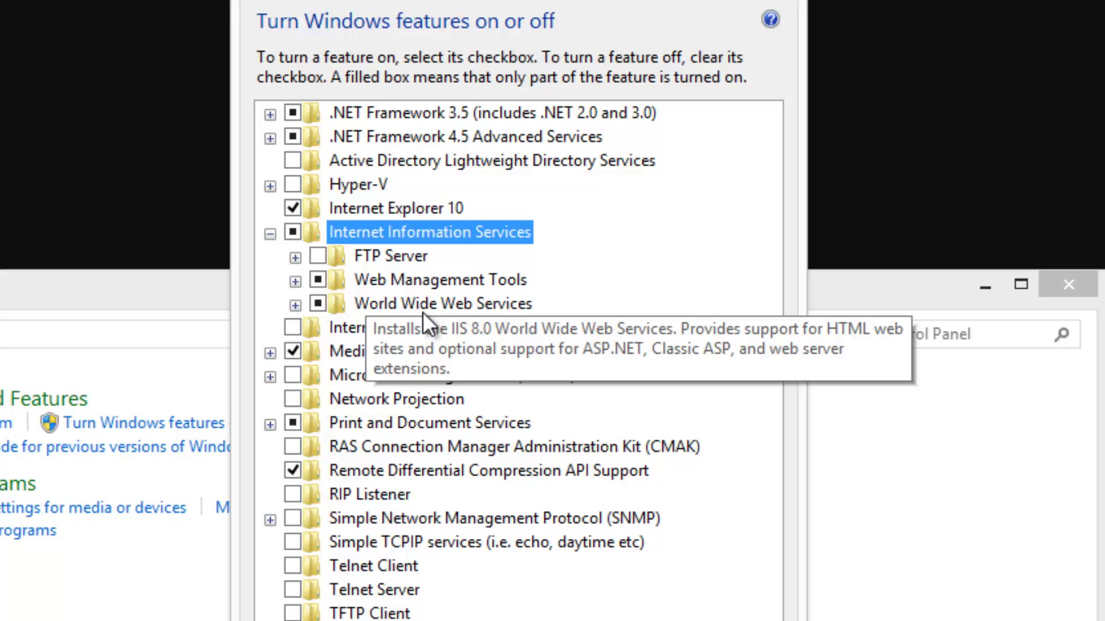
- Tick CGI under World Wide Web Services > Application Development Features
click(296, 305)
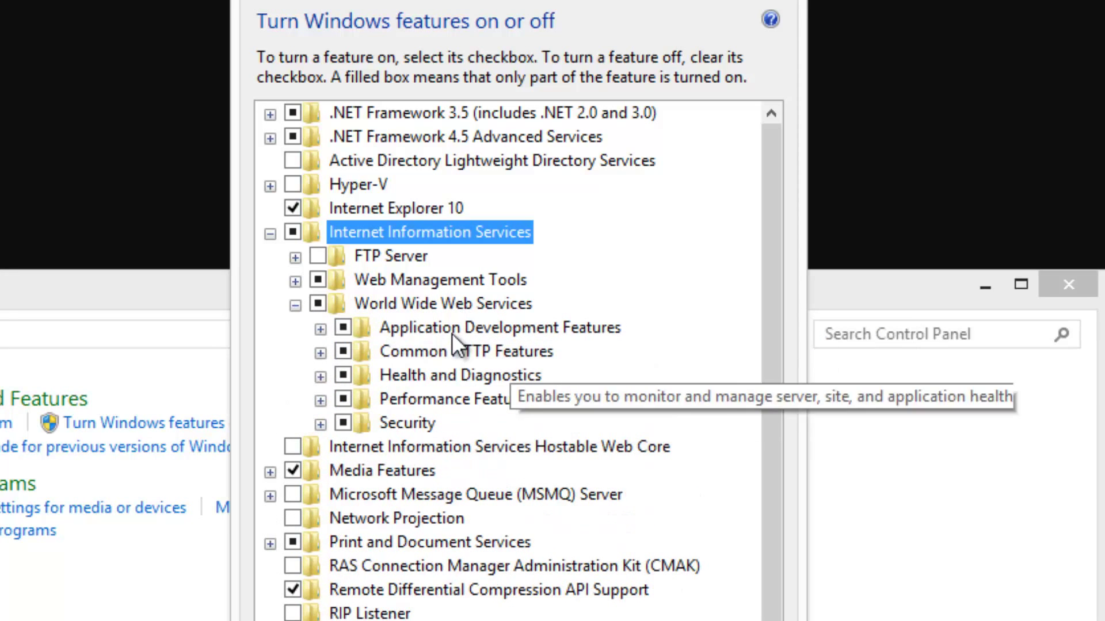
click(320, 330)
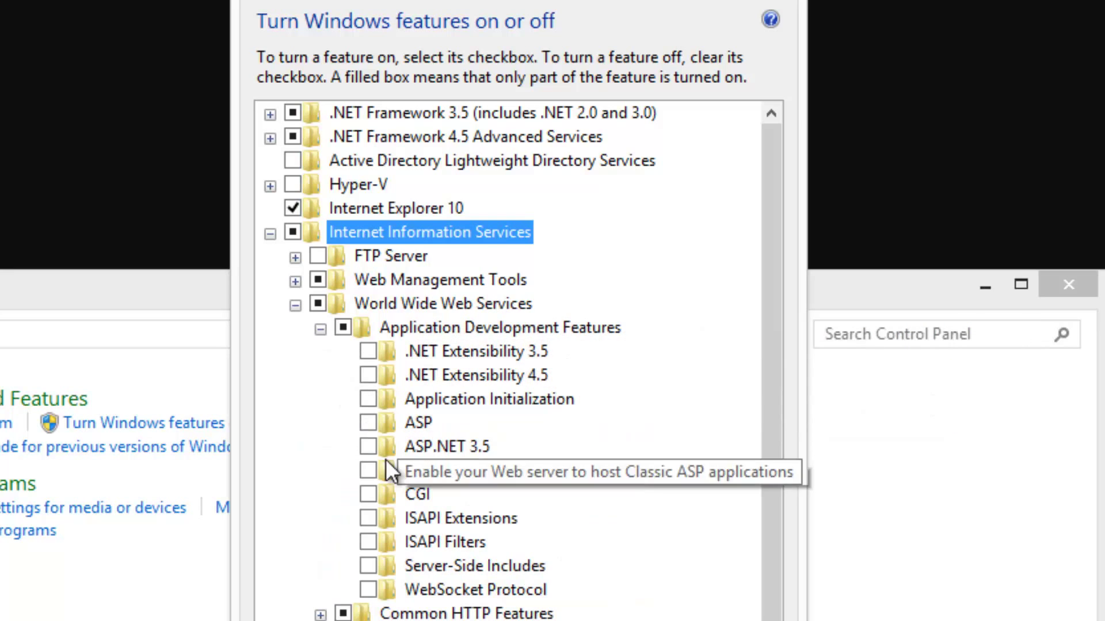
click(371, 493)
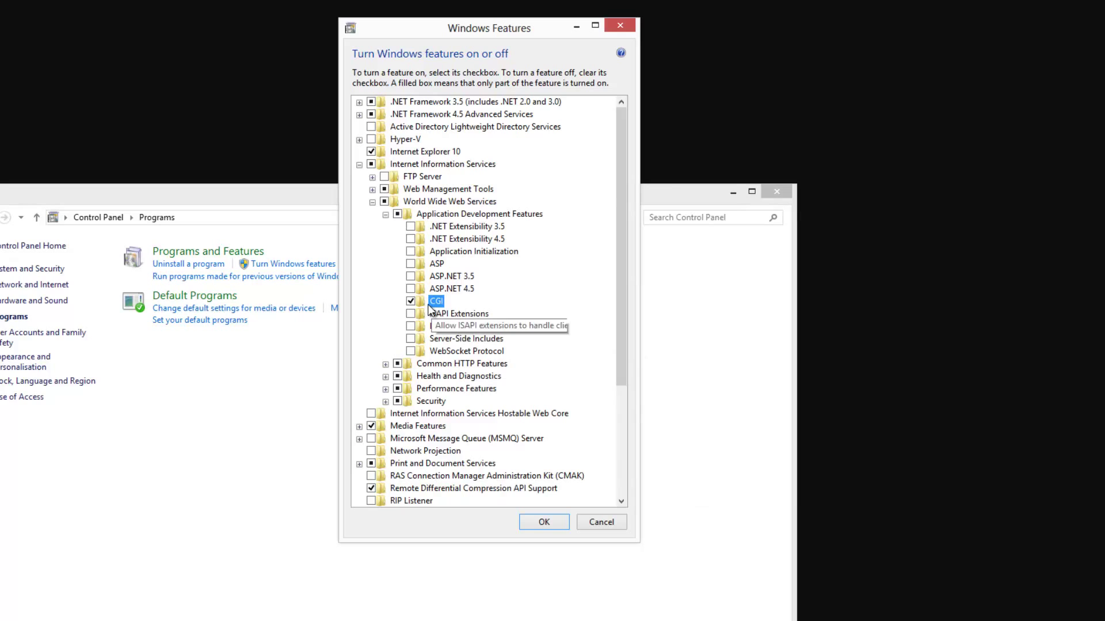
- Apply the IIS and CGI feature changes with OK, then minimize Control Panel
click(542, 522)
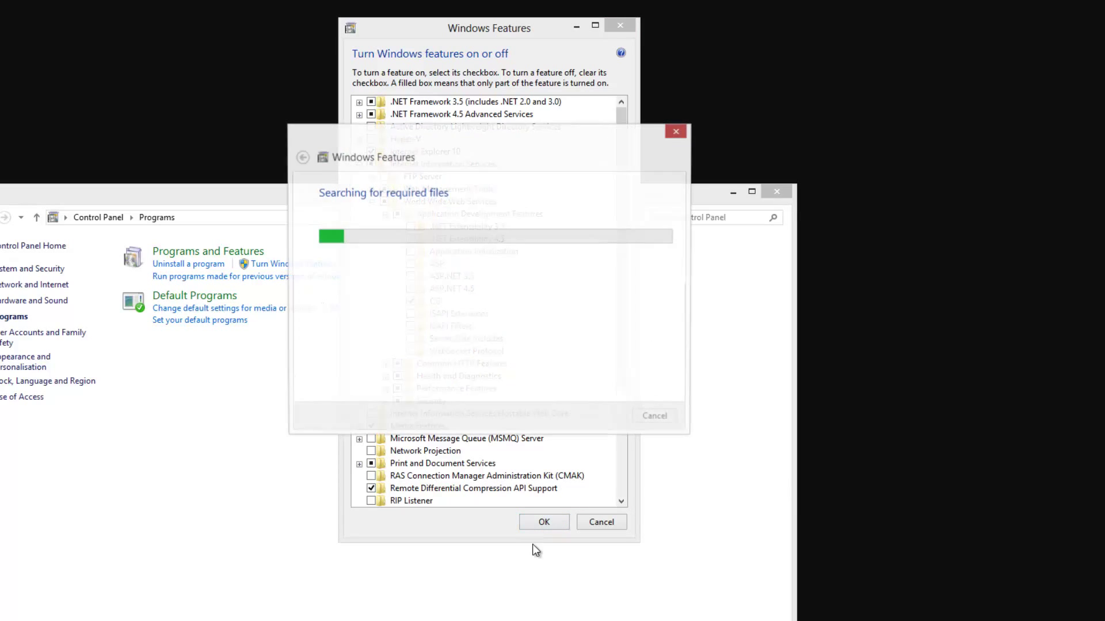
click(734, 192)
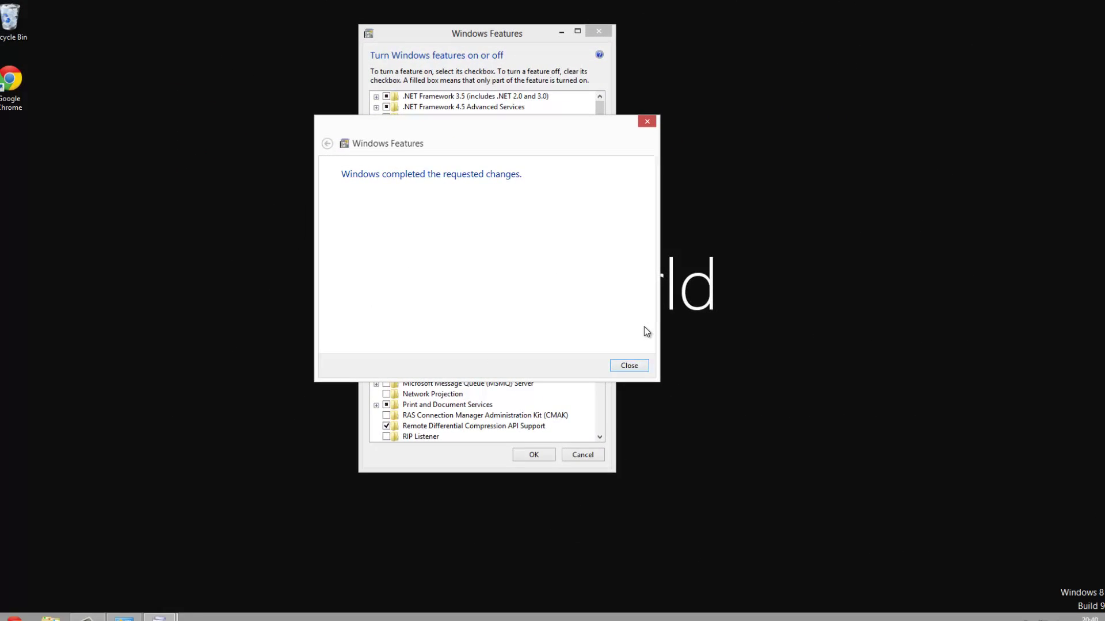
- Close the completion message, launch Chrome and load localhost to view the IIS8 welcome page
click(626, 358)
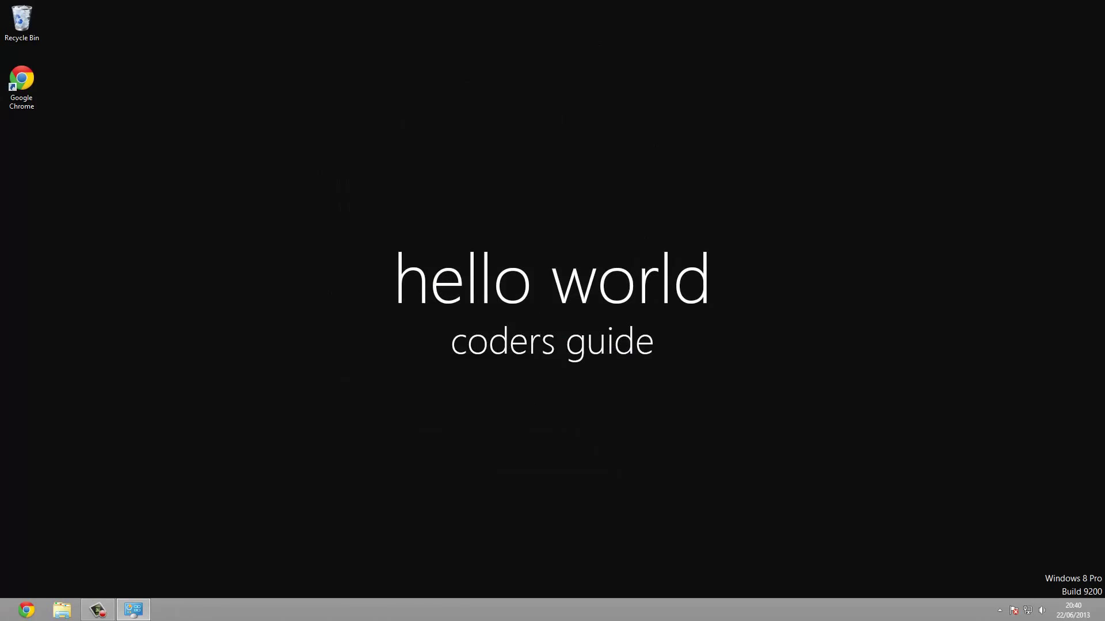
click(26, 610)
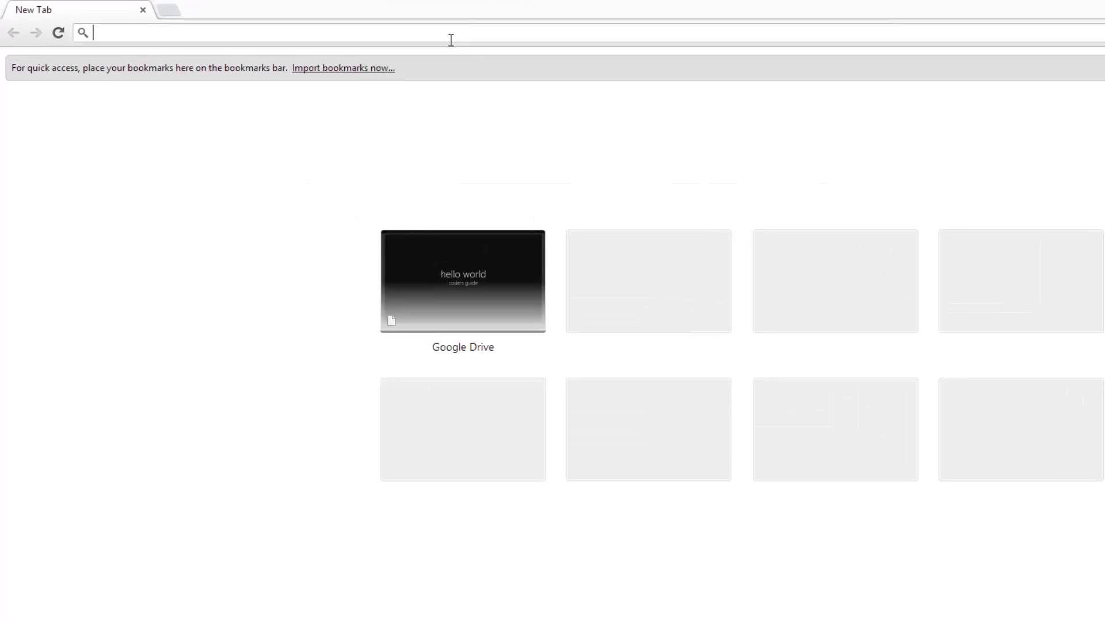
text(loca)
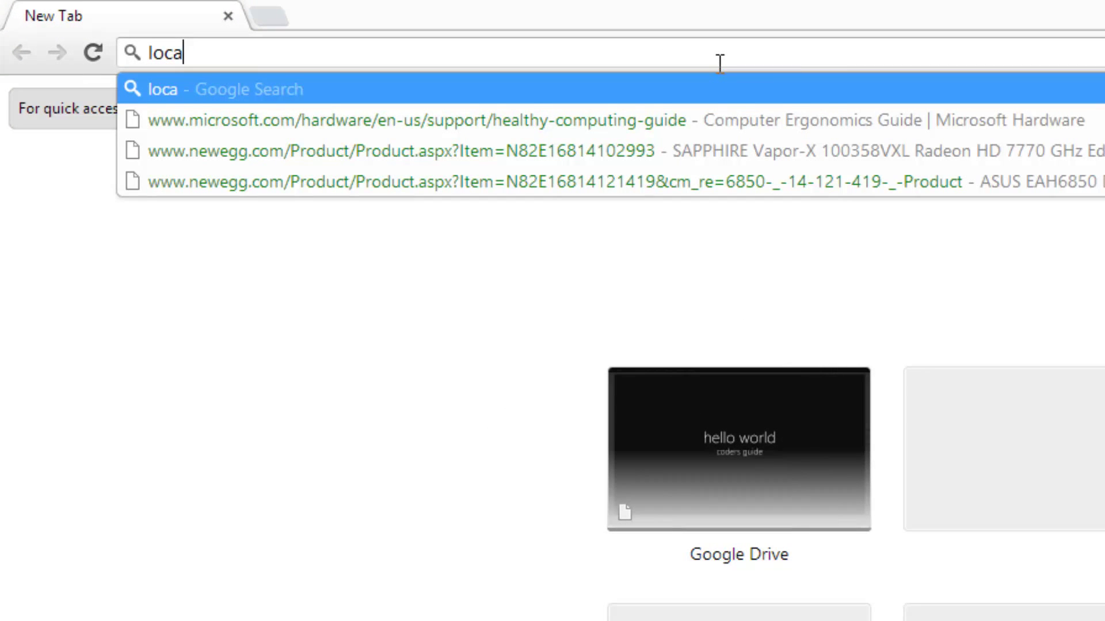
text(lhost)
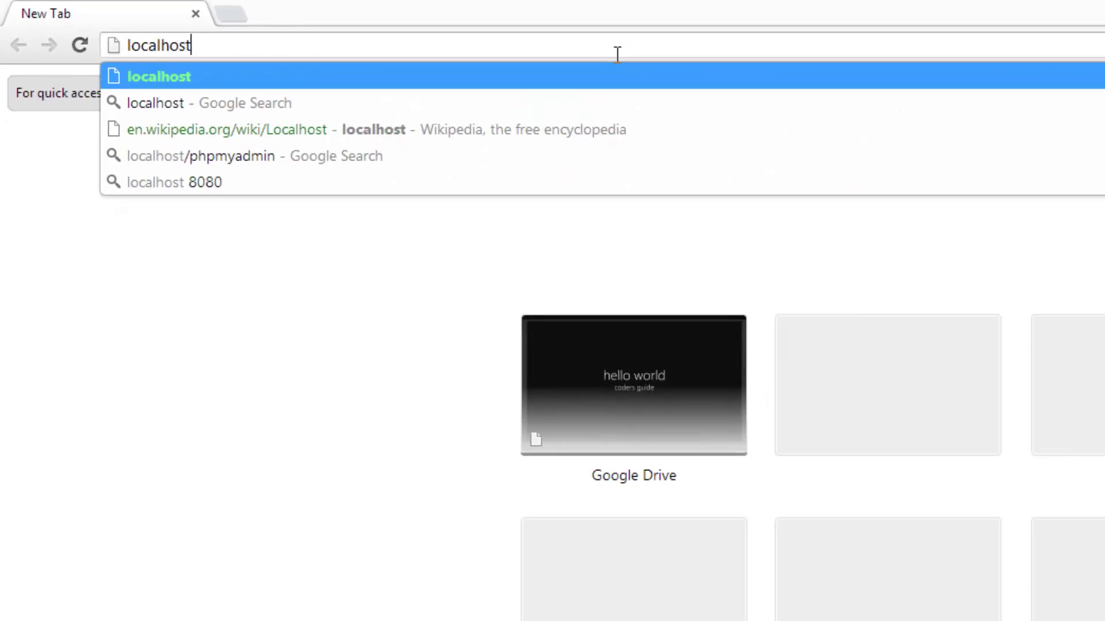
key(Return)
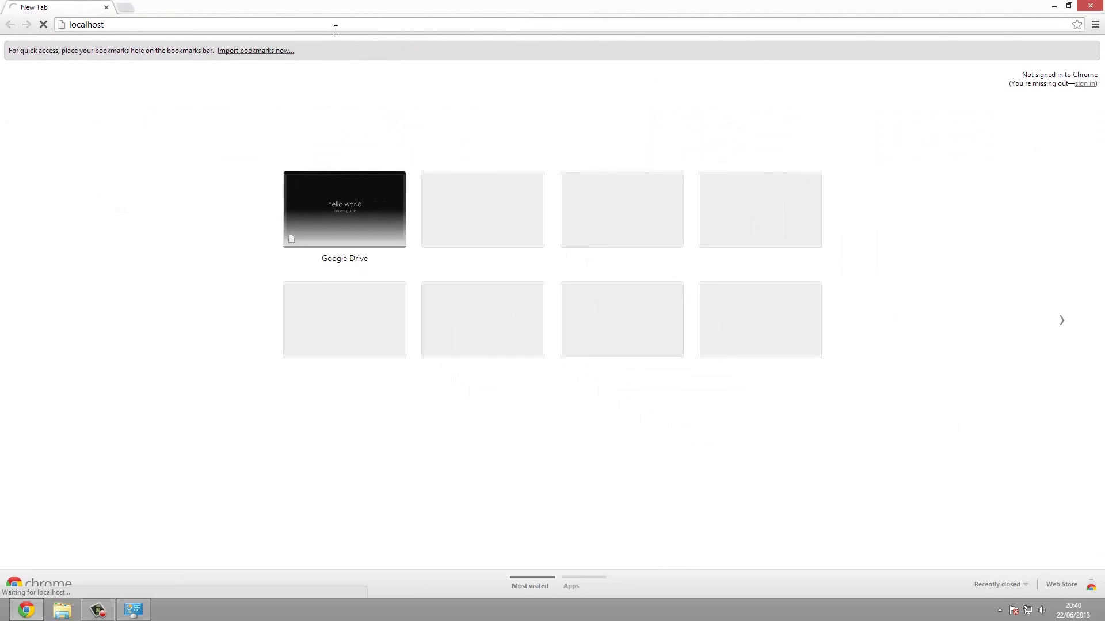
click(336, 30)
click(335, 29)
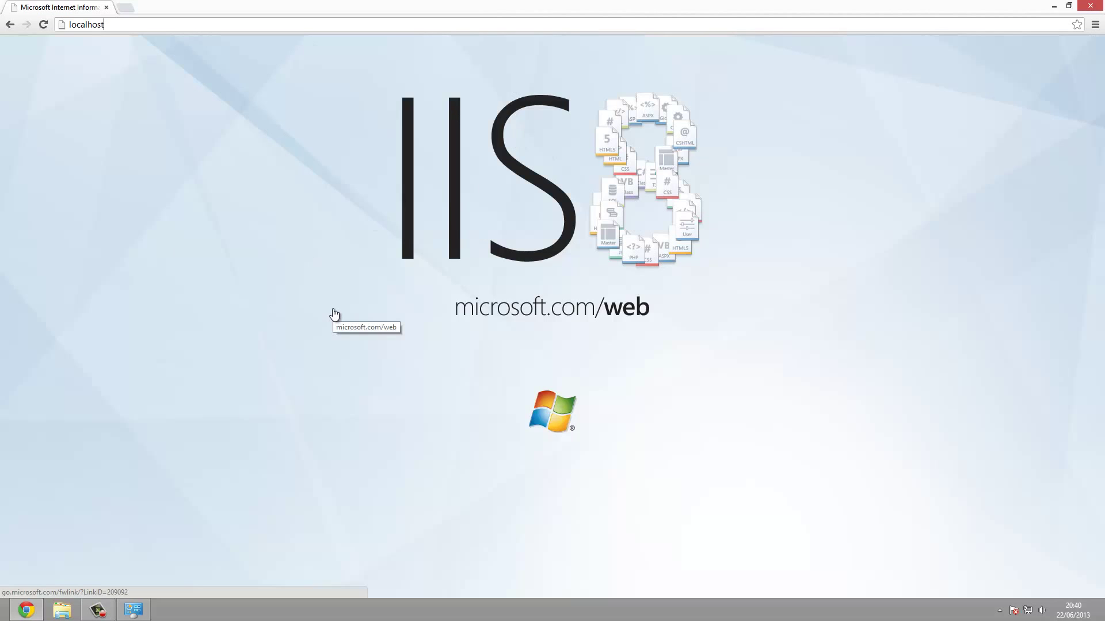
click(103, 23)
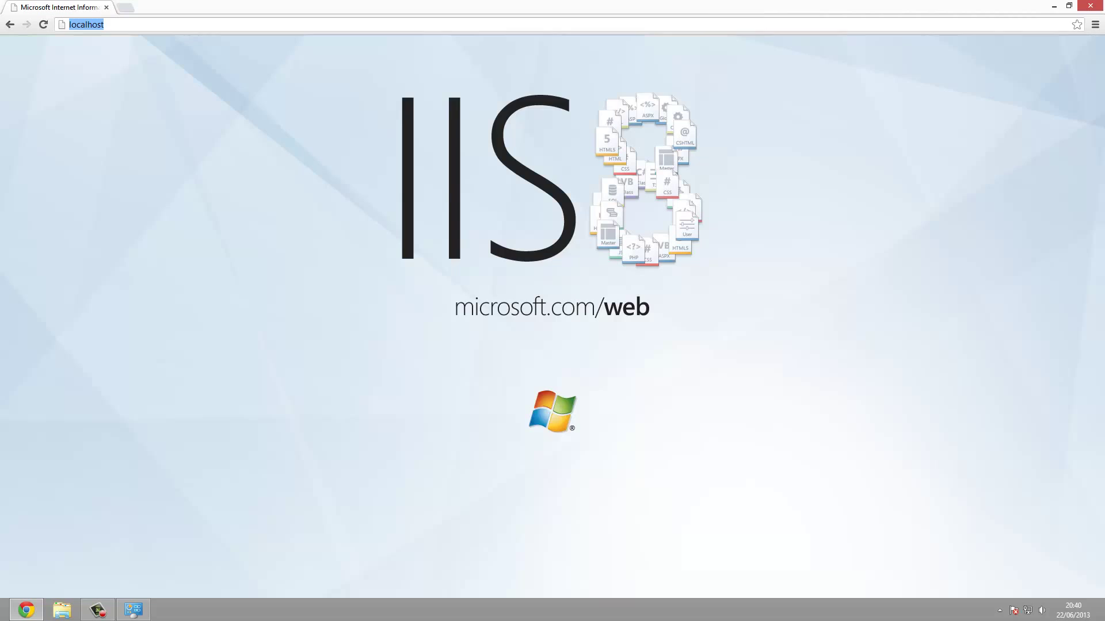
- Type and clear '192.' in the address bar, then close Chrome
text(192.)
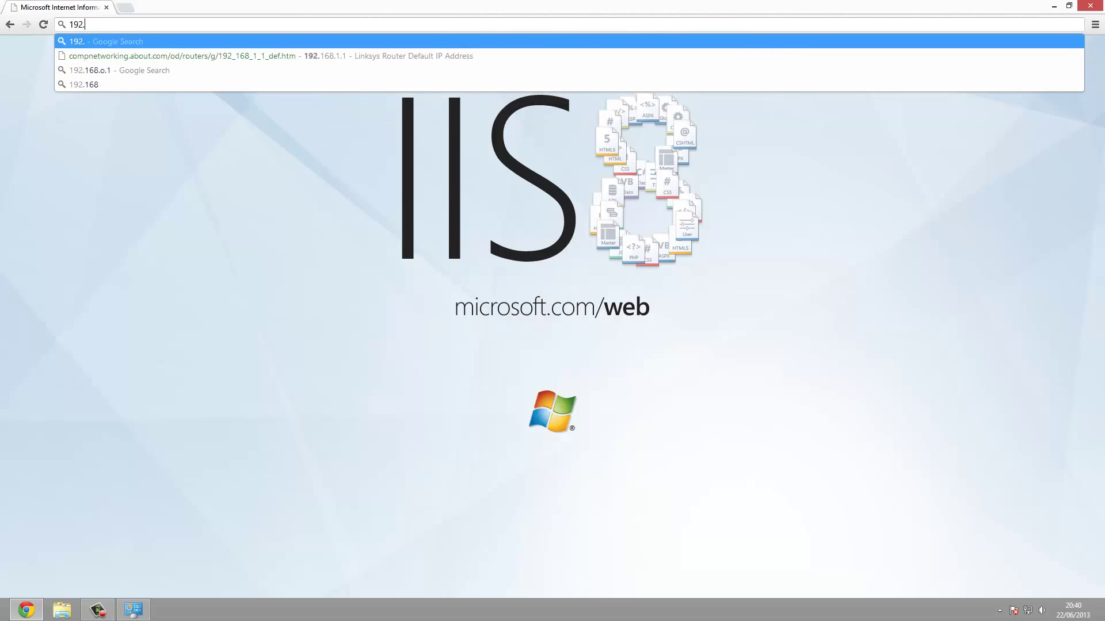
key(BackSpace)
key(BackSpace)
key(BackSpace)
key(BackSpace)
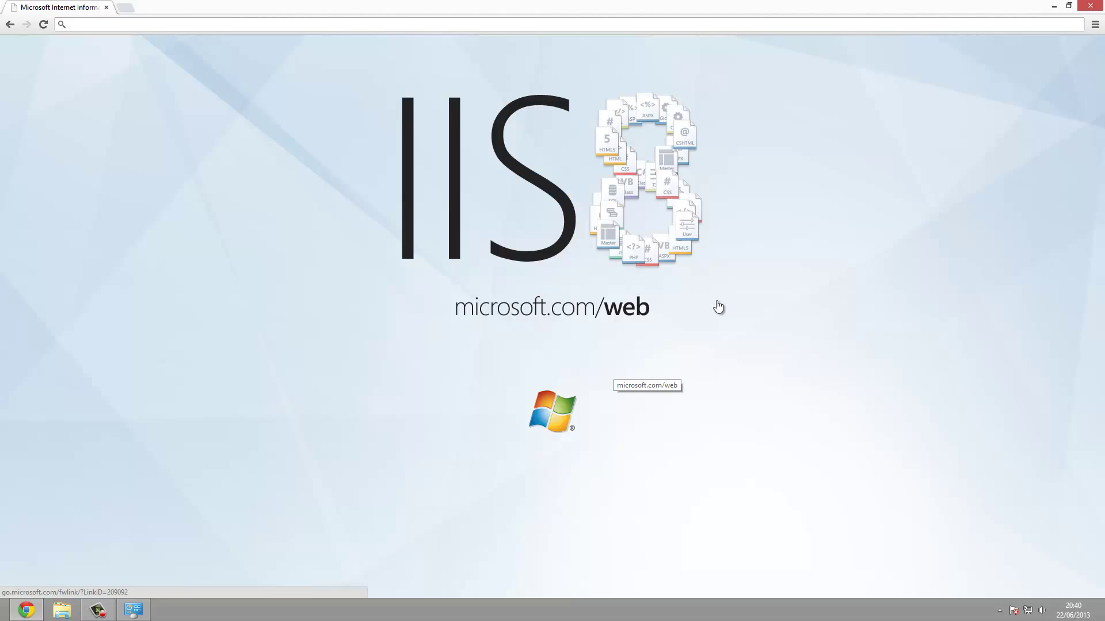
click(1081, 5)
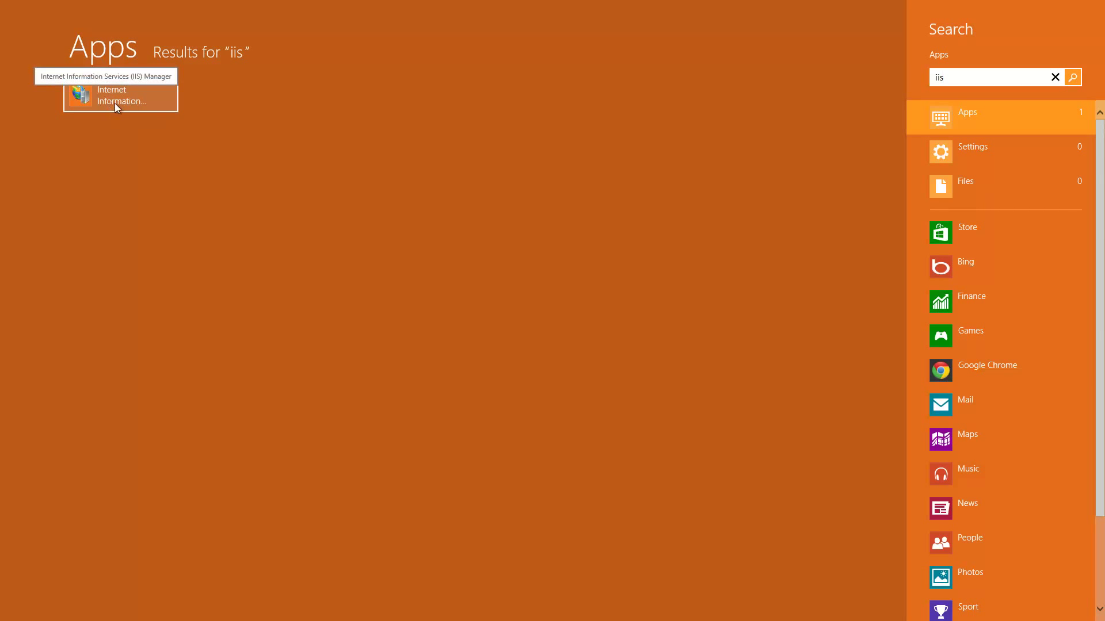
- Launch Internet Information Services (IIS) Manager from the 'iis' app search results
click(115, 102)
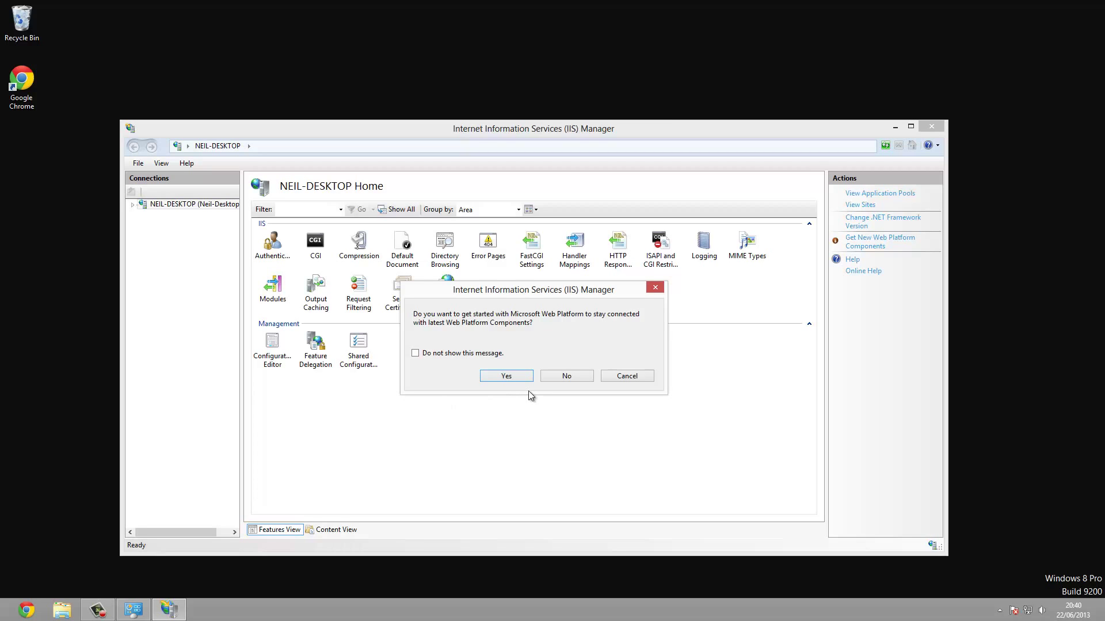
- Decline the Web Platform prompt permanently, then view Error Pages and return to the server home
click(440, 353)
click(562, 377)
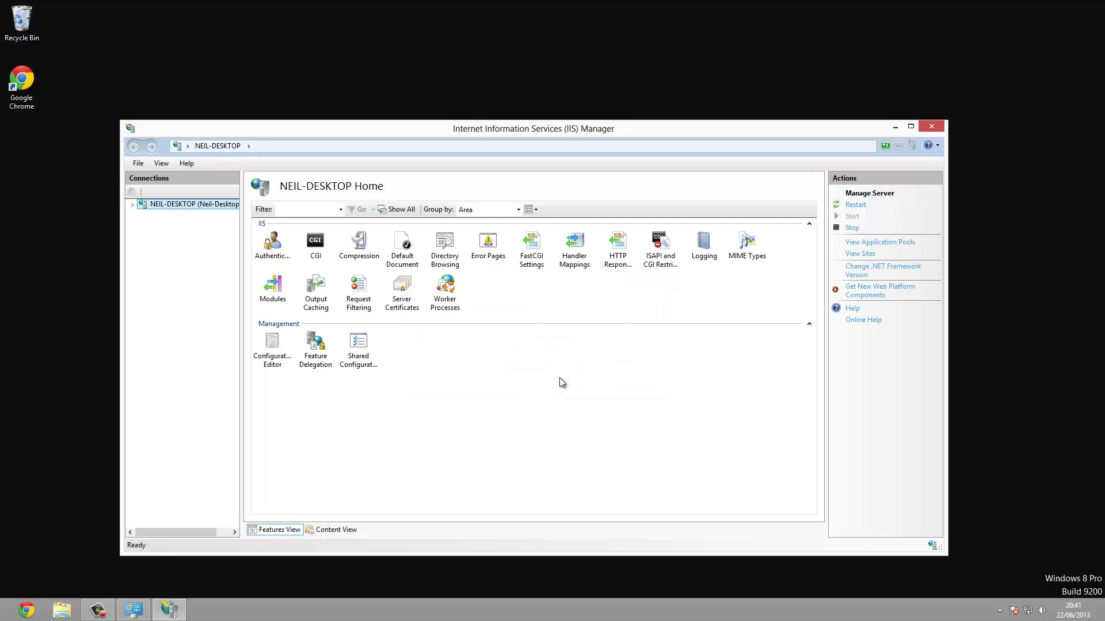
double_click(498, 259)
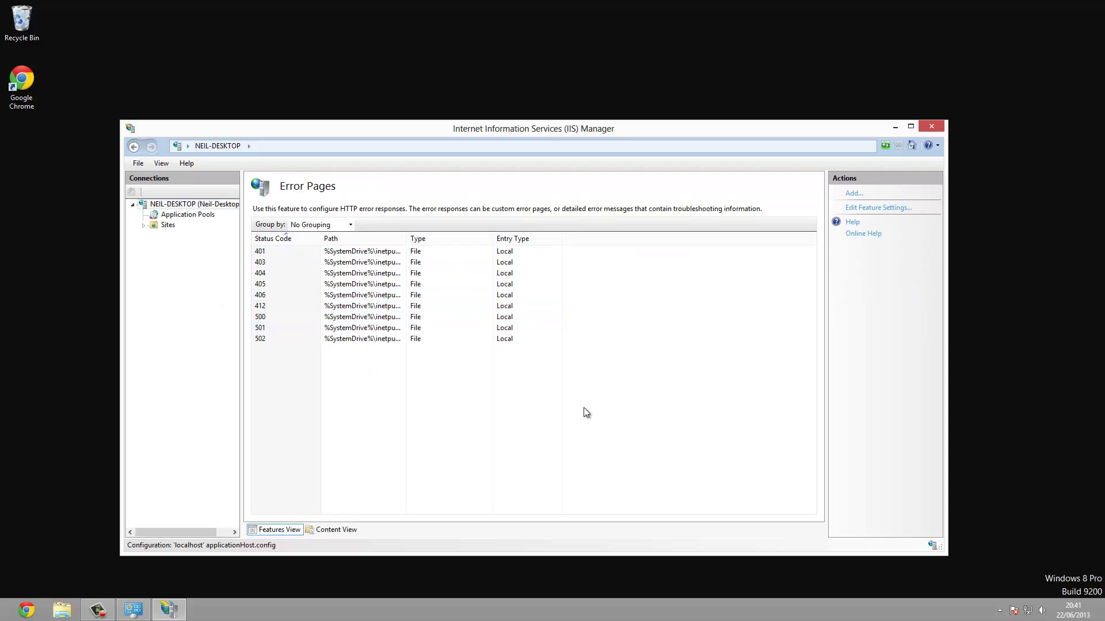
click(201, 206)
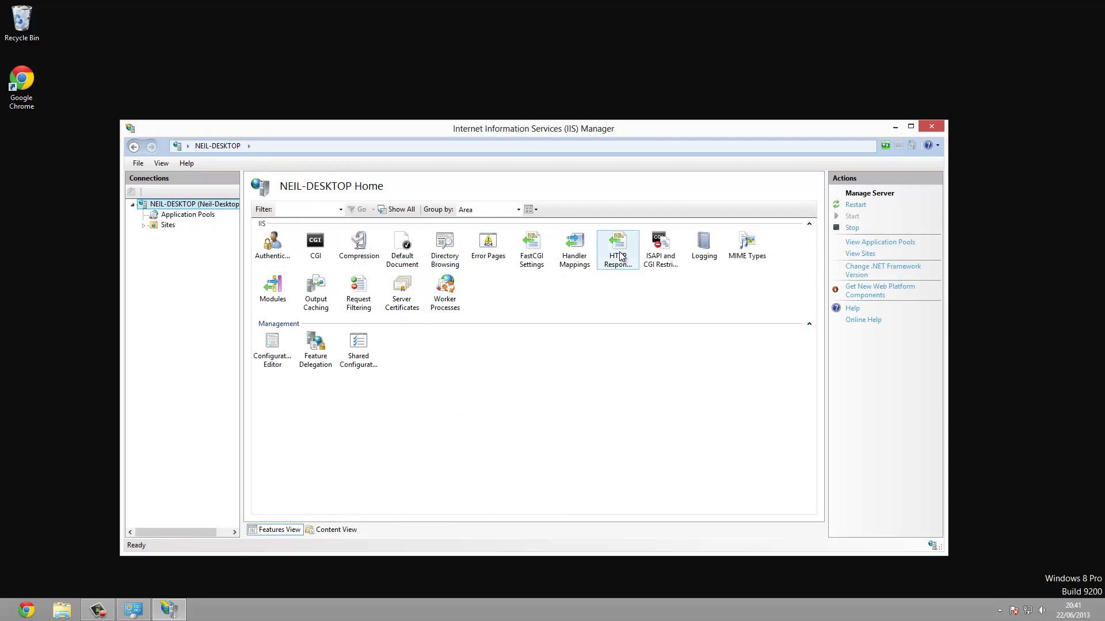
- View the Directory Browsing and Authentication settings, returning to the server home each time
click(448, 253)
double_click(449, 254)
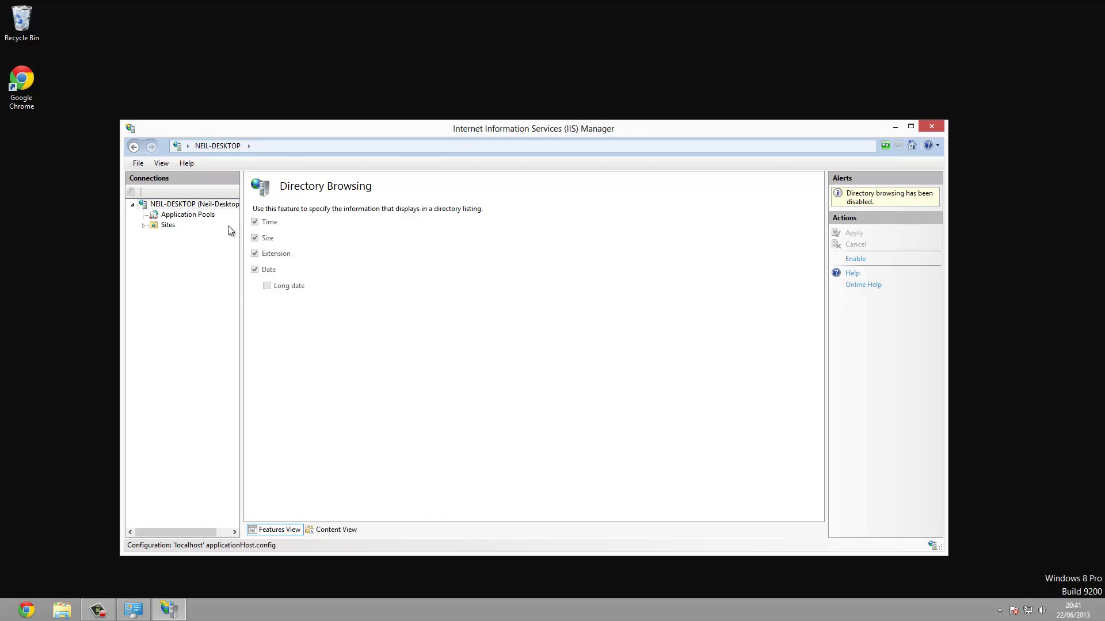
click(134, 146)
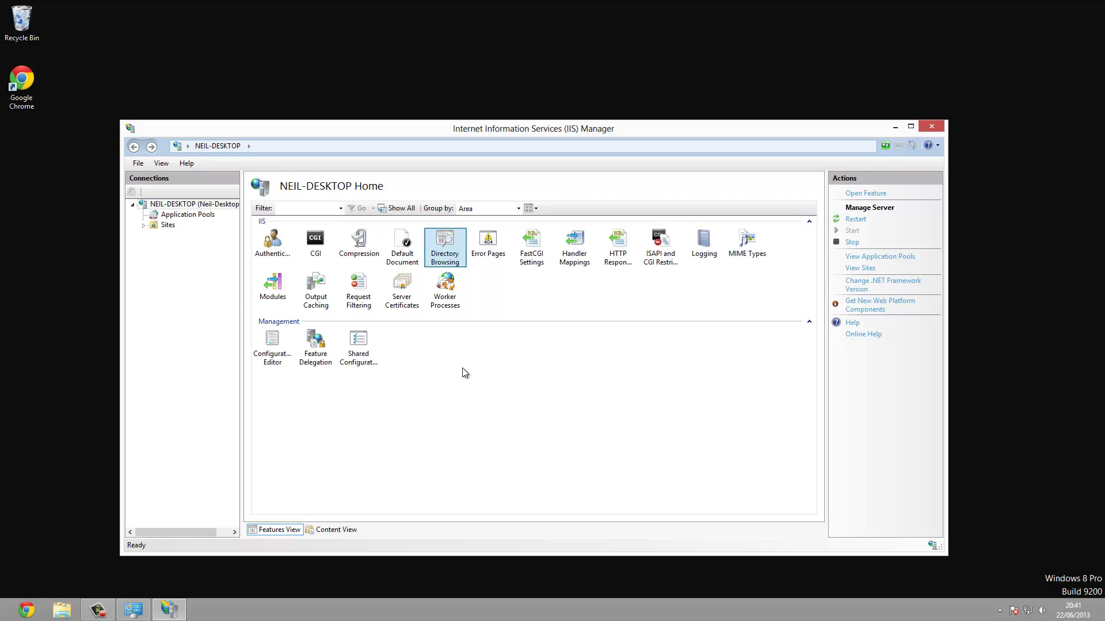
double_click(268, 248)
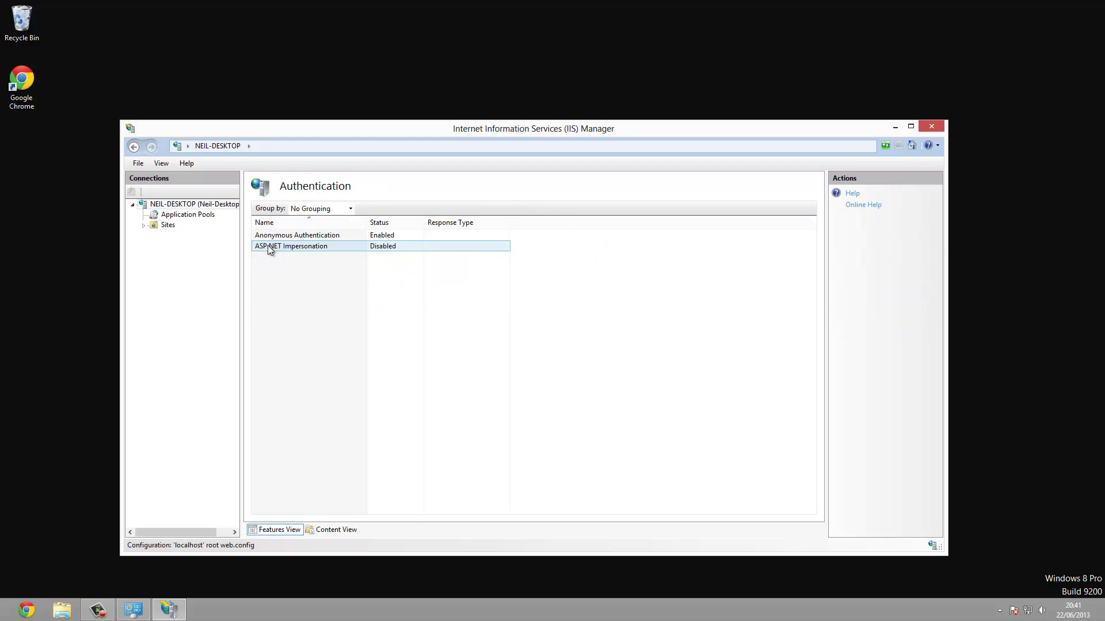
click(134, 147)
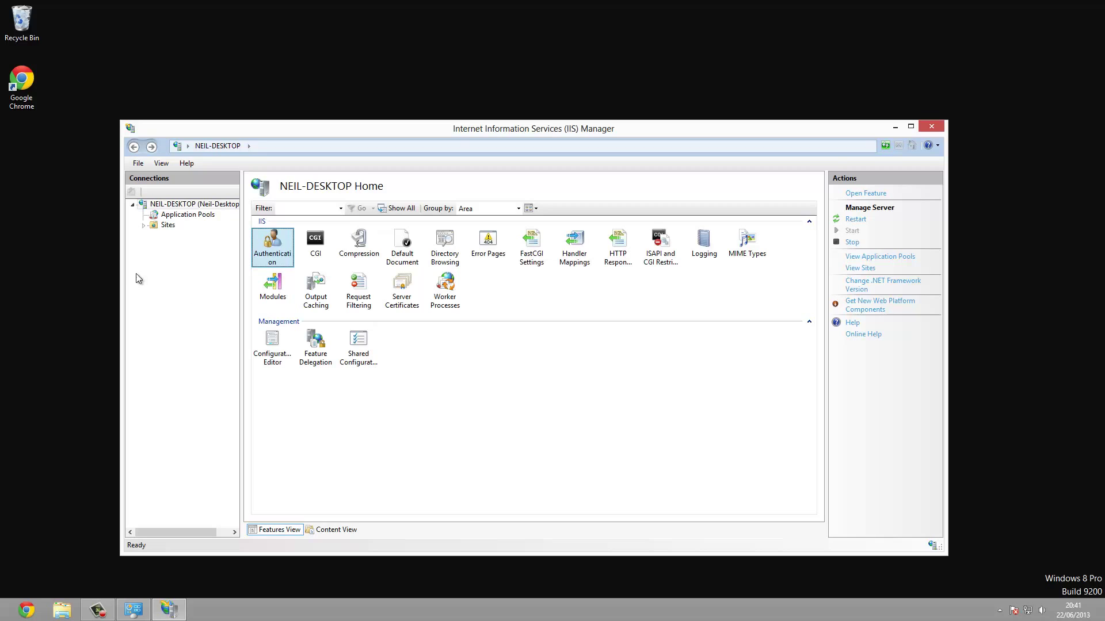
click(544, 402)
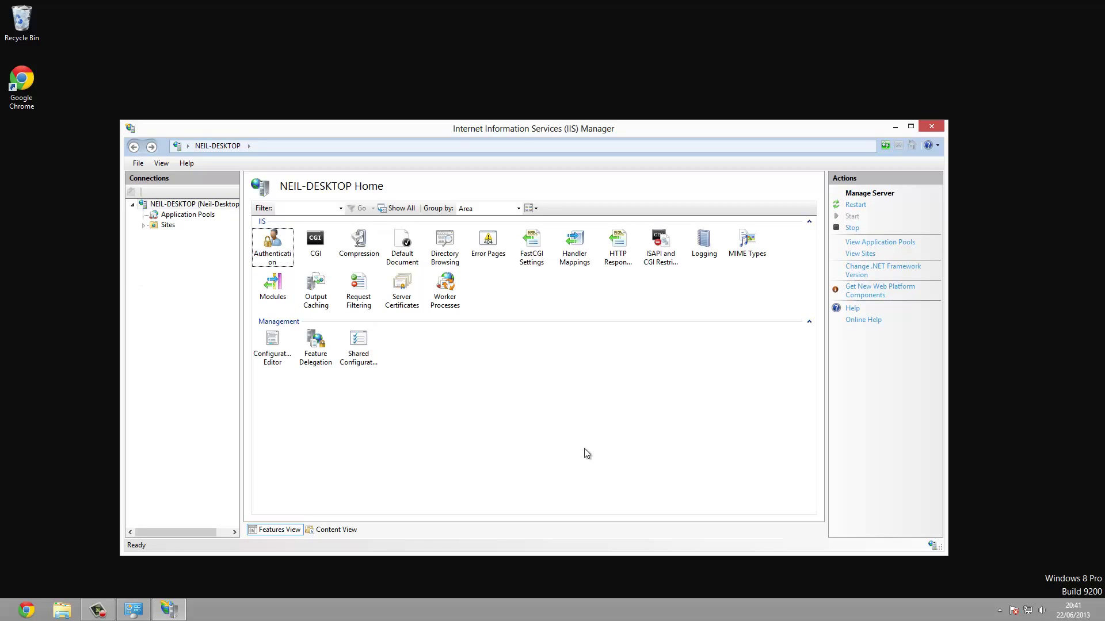